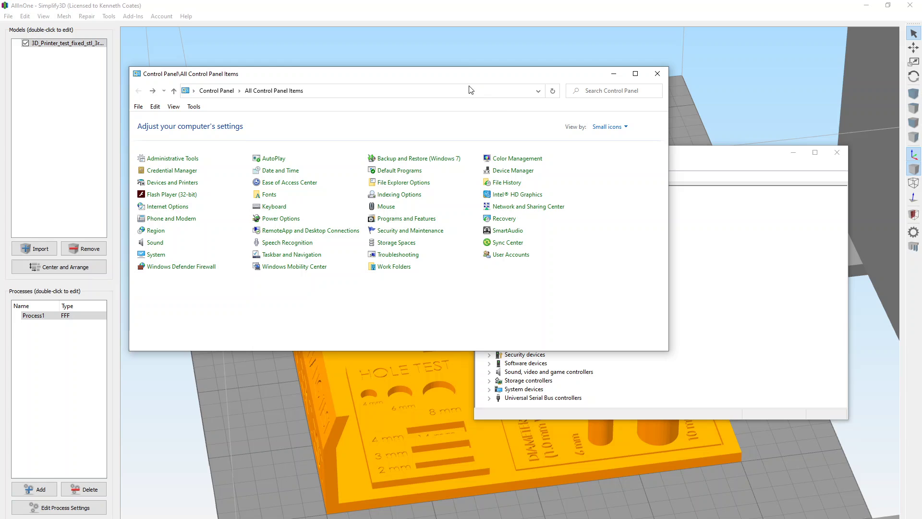
Step: Bring the Device Manager window in front of the Windows Control Panel items
left_click(700, 158)
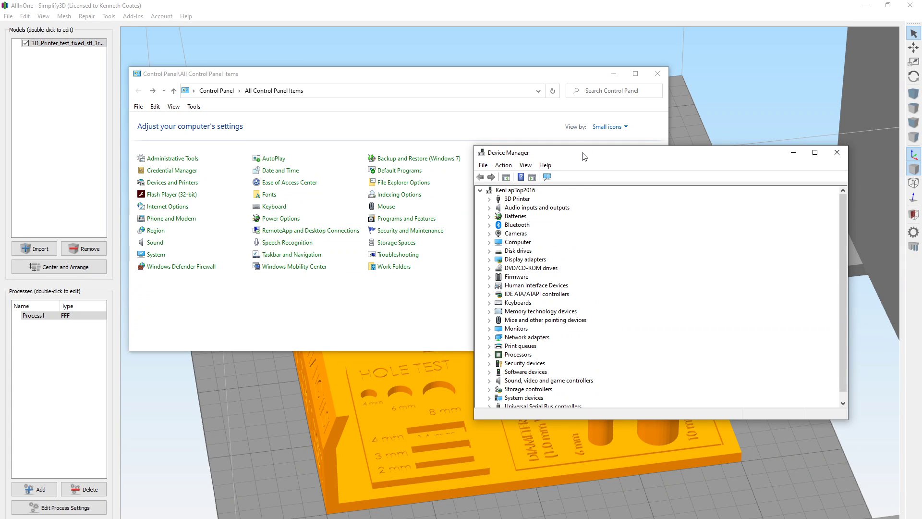
Step: Check that the 3D Printer category lists the FlashForge Dreamer NX, then close the system windows
left_click_drag(583, 156, 540, 152)
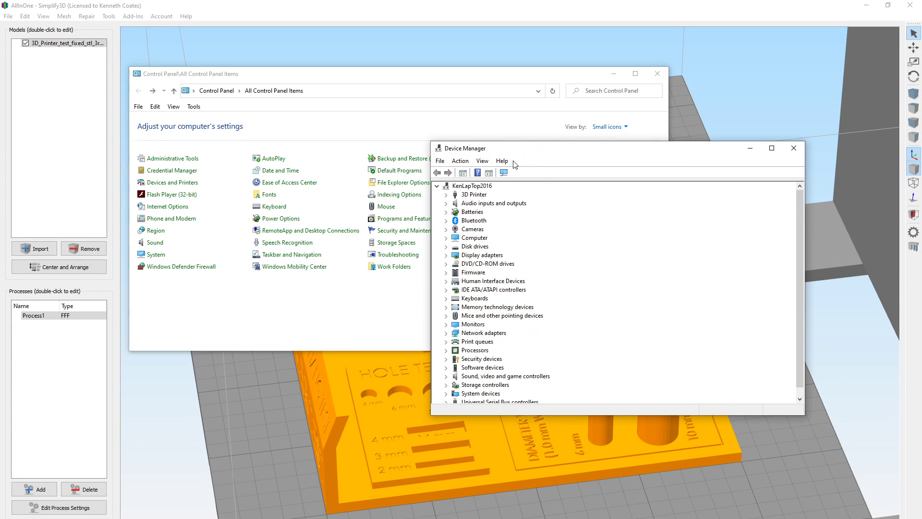
left_click(445, 194)
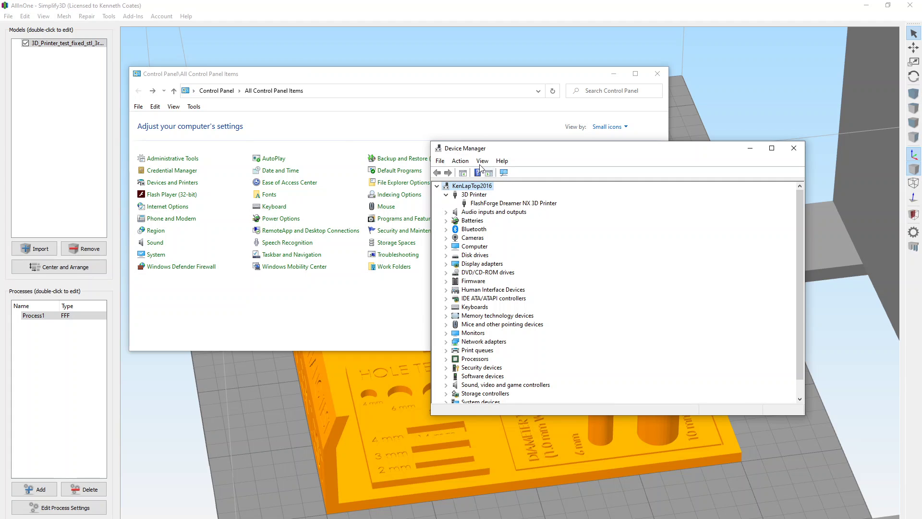
left_click(395, 49)
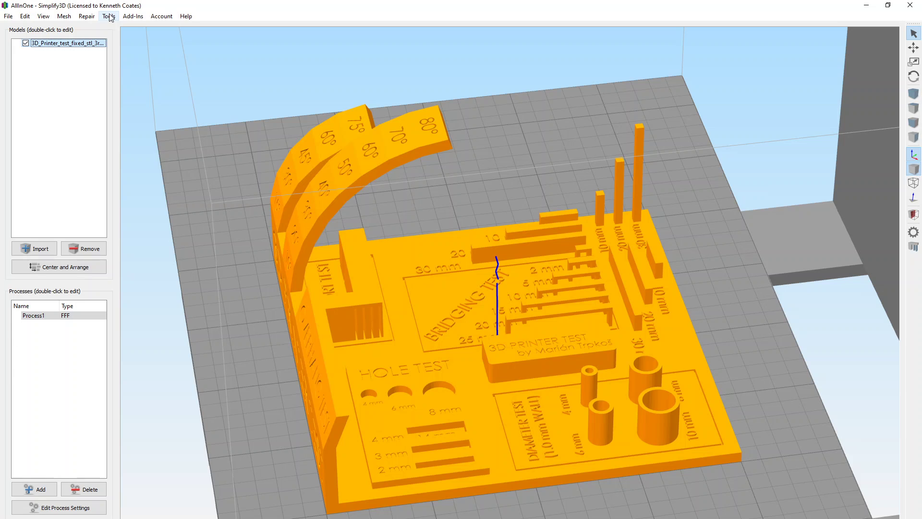
Step: Show the Machine Control Panel from the Tools menu, on its Communication view
left_click(110, 17)
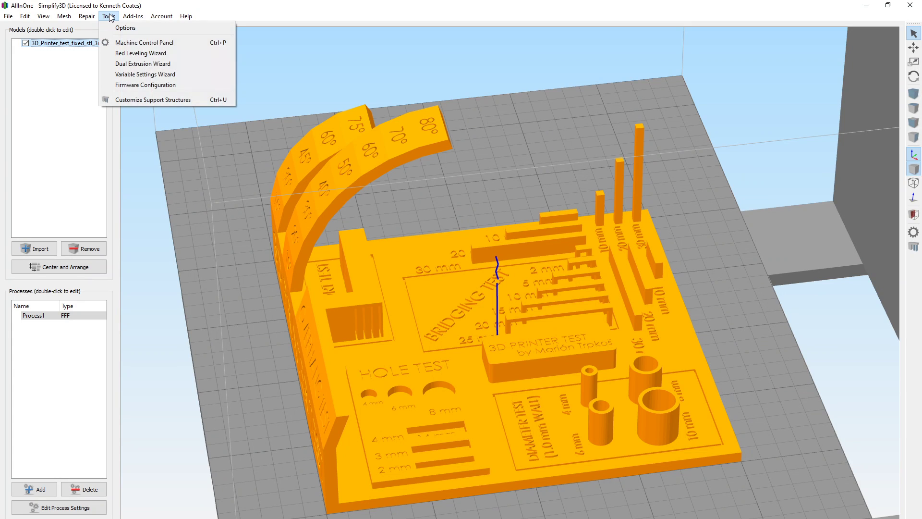
left_click(131, 41)
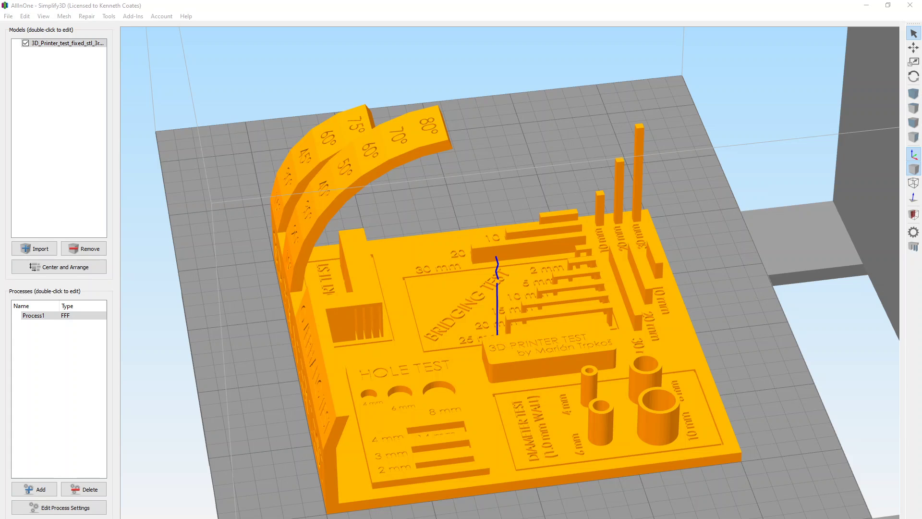
left_click(109, 16)
left_click(166, 38)
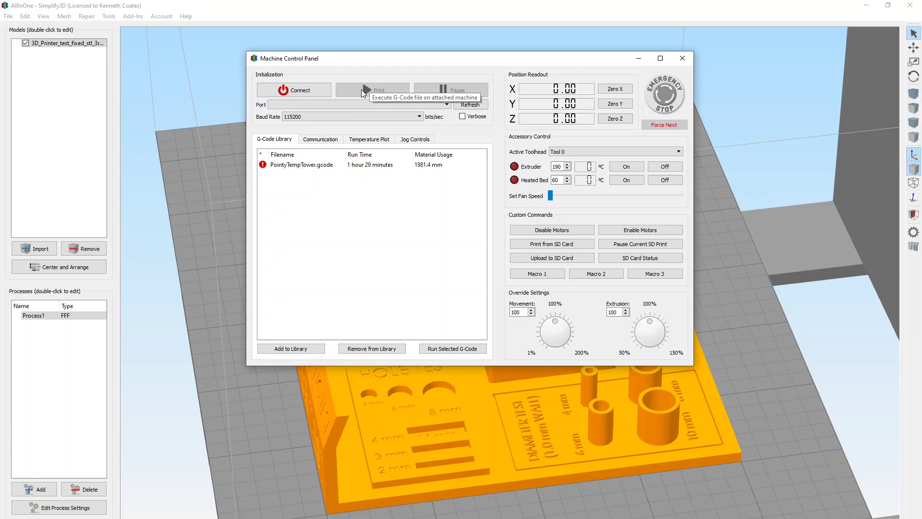
Step: Run the listdevices command in the communication console to list the FlashForge printer
left_click(327, 142)
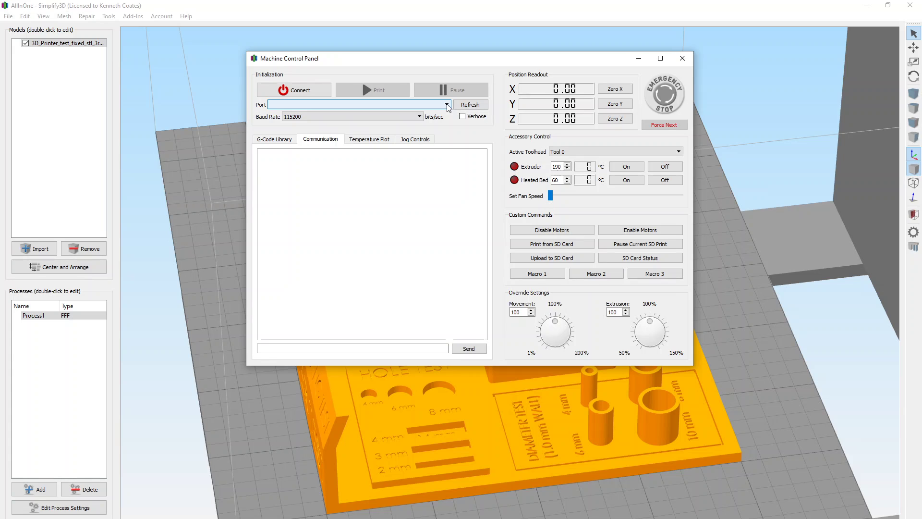
left_click(342, 347)
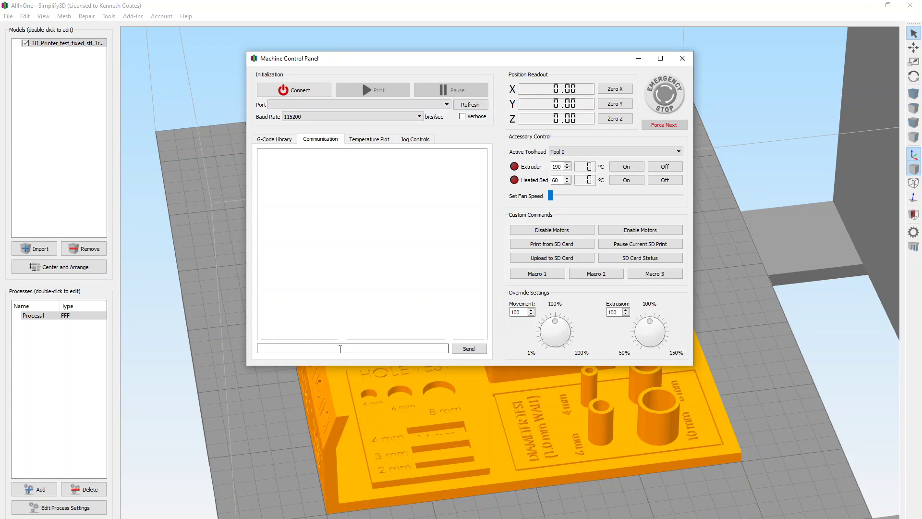
type("listdevices")
key("Return")
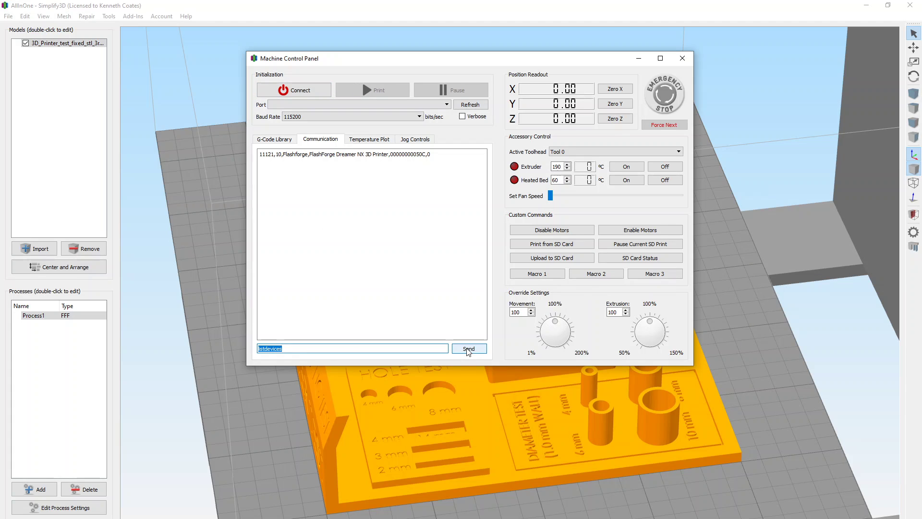
Step: Connect to the FlashForge Dreamer NX over USB, then minimise the Machine Control Panel
left_click(467, 350)
left_click(296, 90)
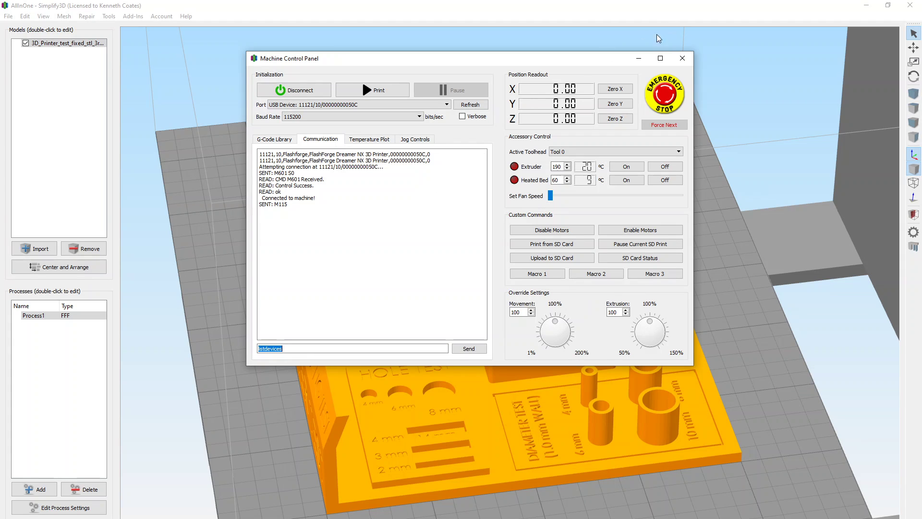
left_click(638, 58)
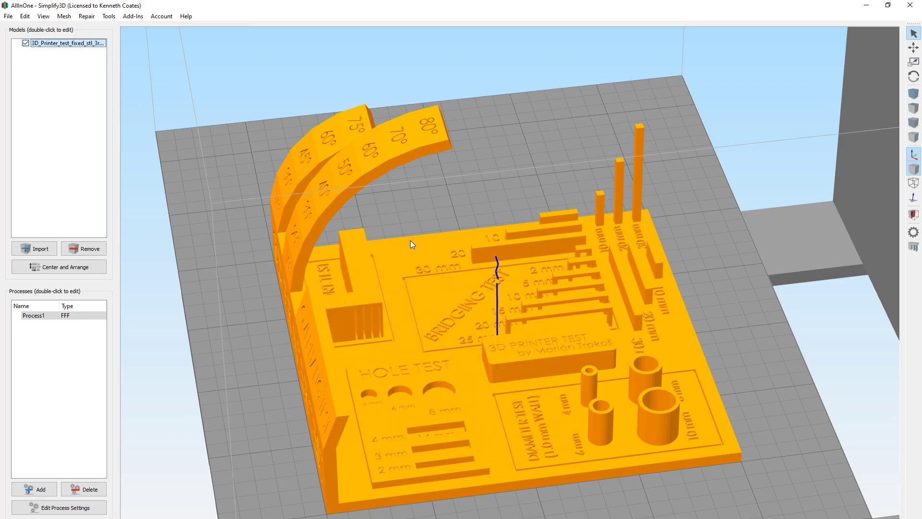